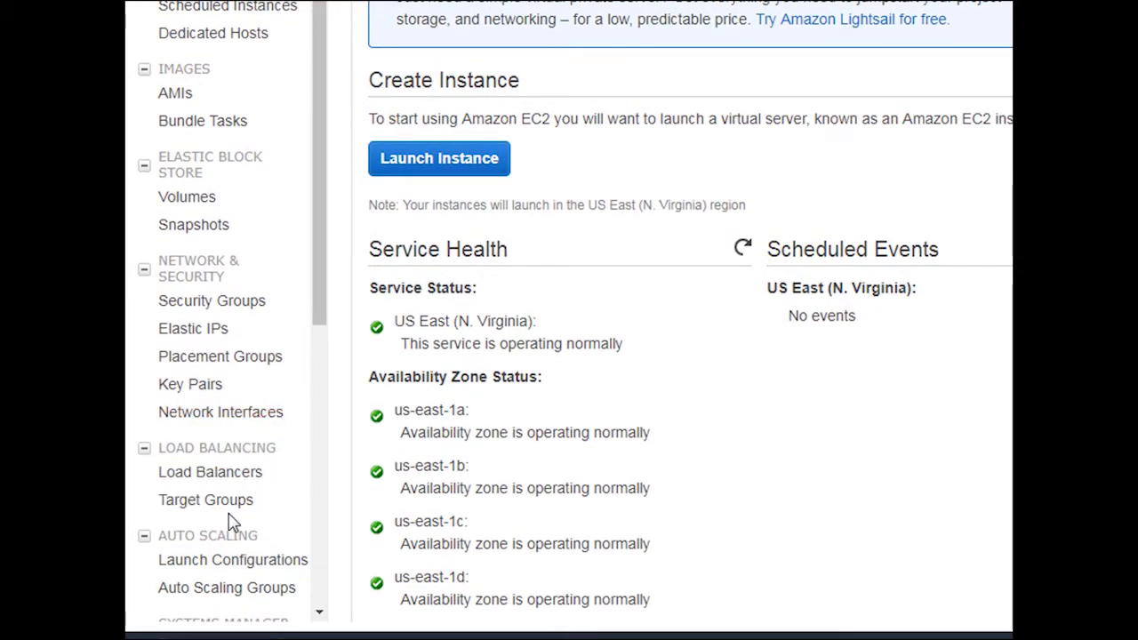
# Step: Open the EC2 launch configurations, review the full user data script of WebMaster6f, and close it
pyautogui.click(214, 569)
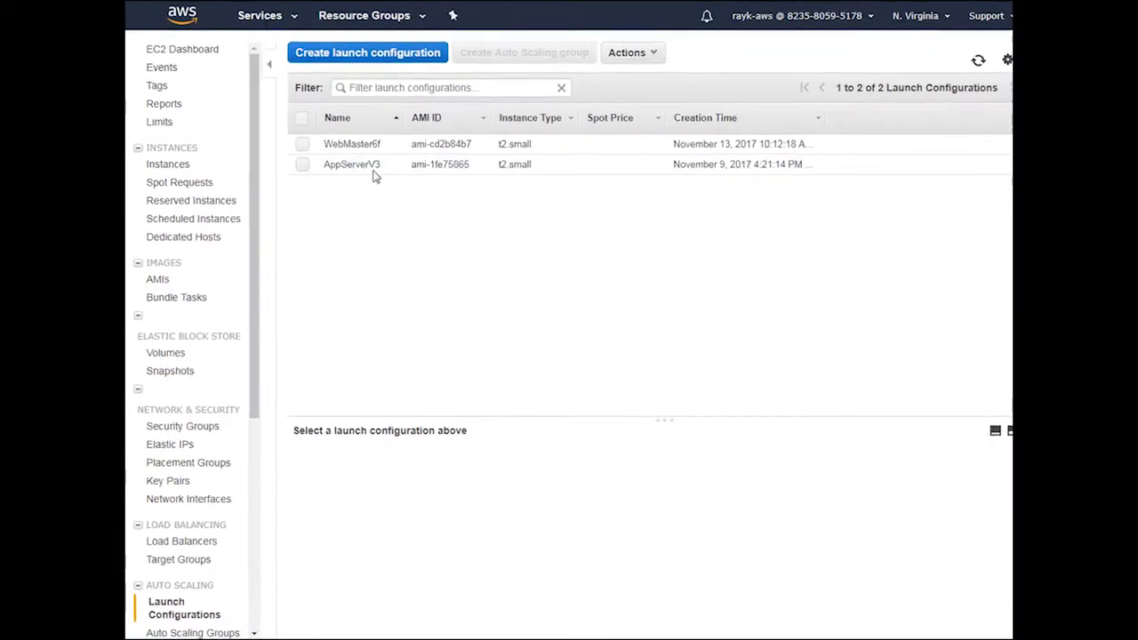
pyautogui.click(376, 141)
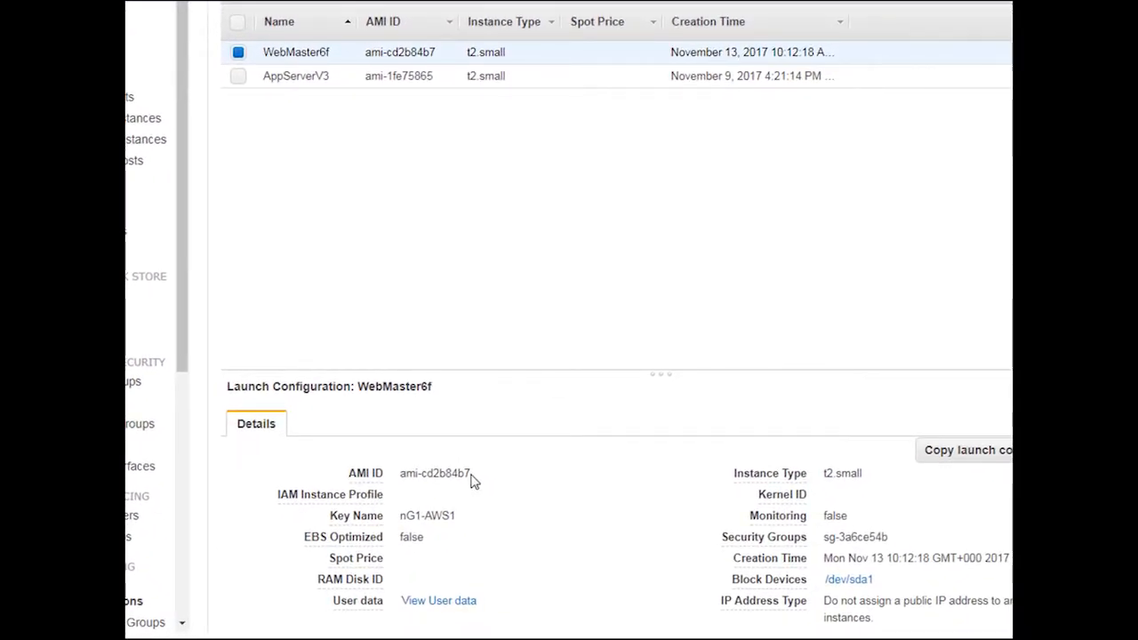
pyautogui.click(454, 603)
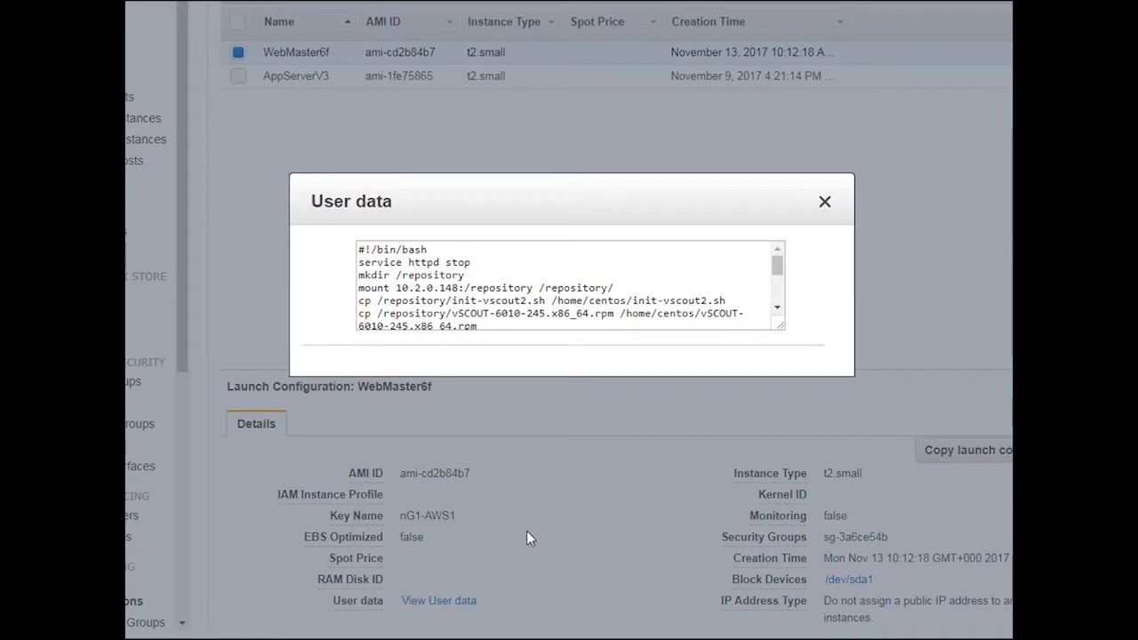
pyautogui.click(778, 308)
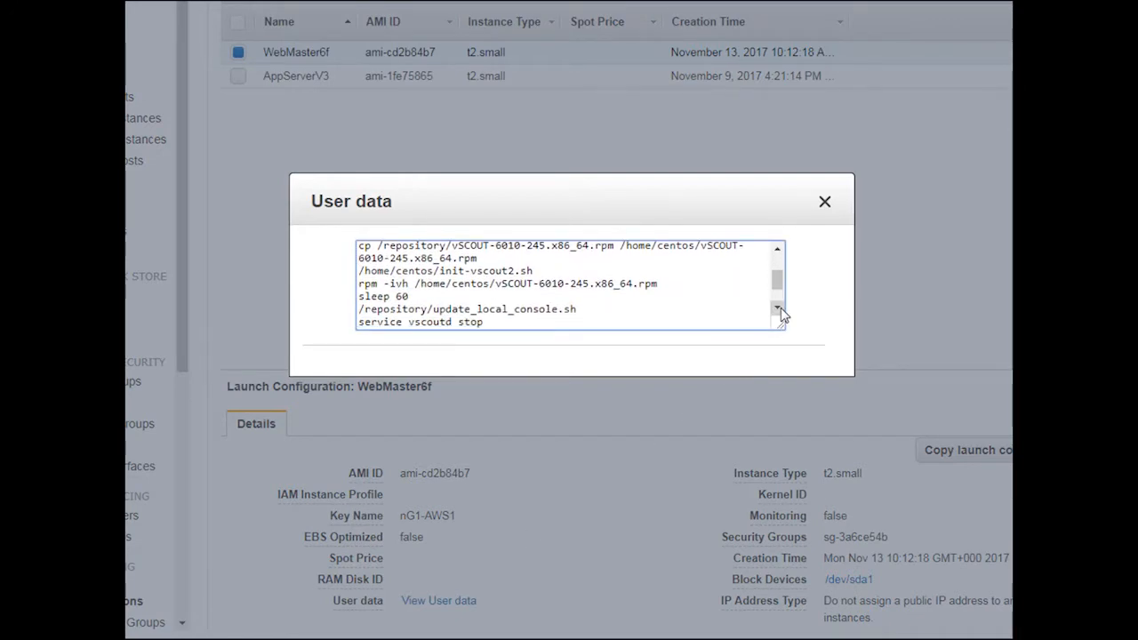
pyautogui.click(778, 309)
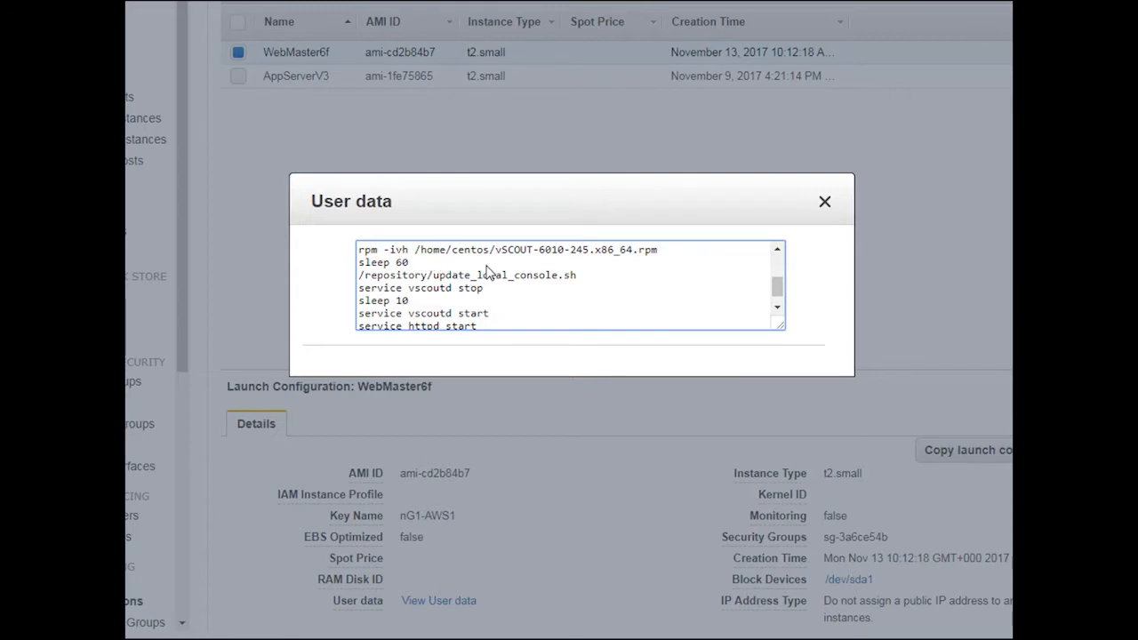
pyautogui.click(776, 308)
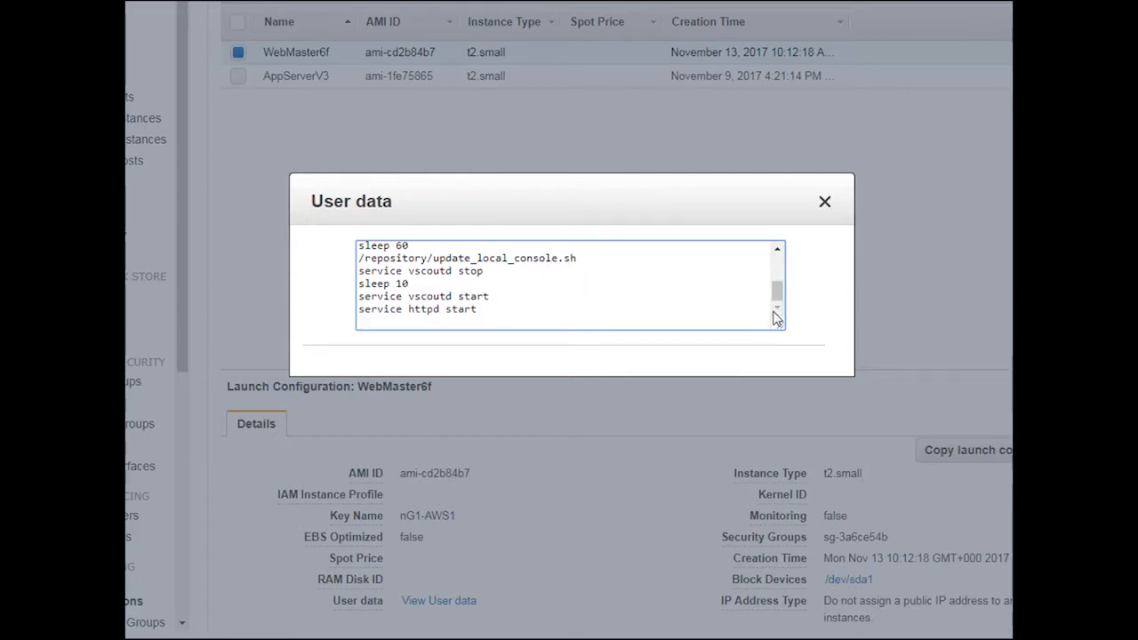
pyautogui.click(825, 203)
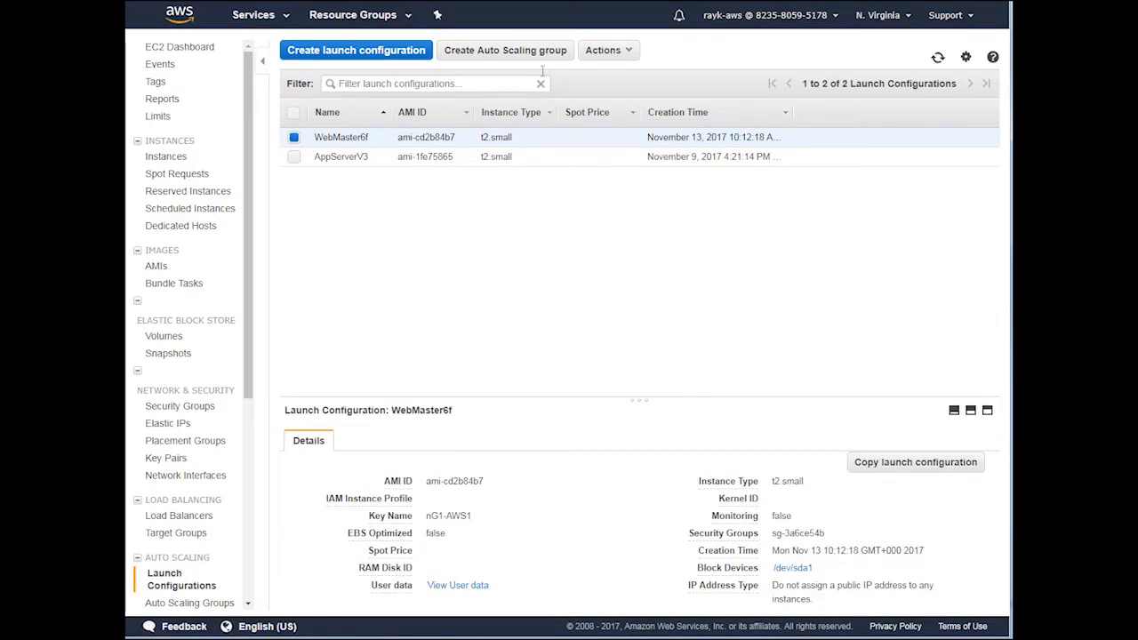
# Step: Start an Auto Scaling group from WebMaster6f named MRP-Web with 2 instances, network EBO-VPC-1002 and subnet 10.2.1.0-private
pyautogui.click(535, 51)
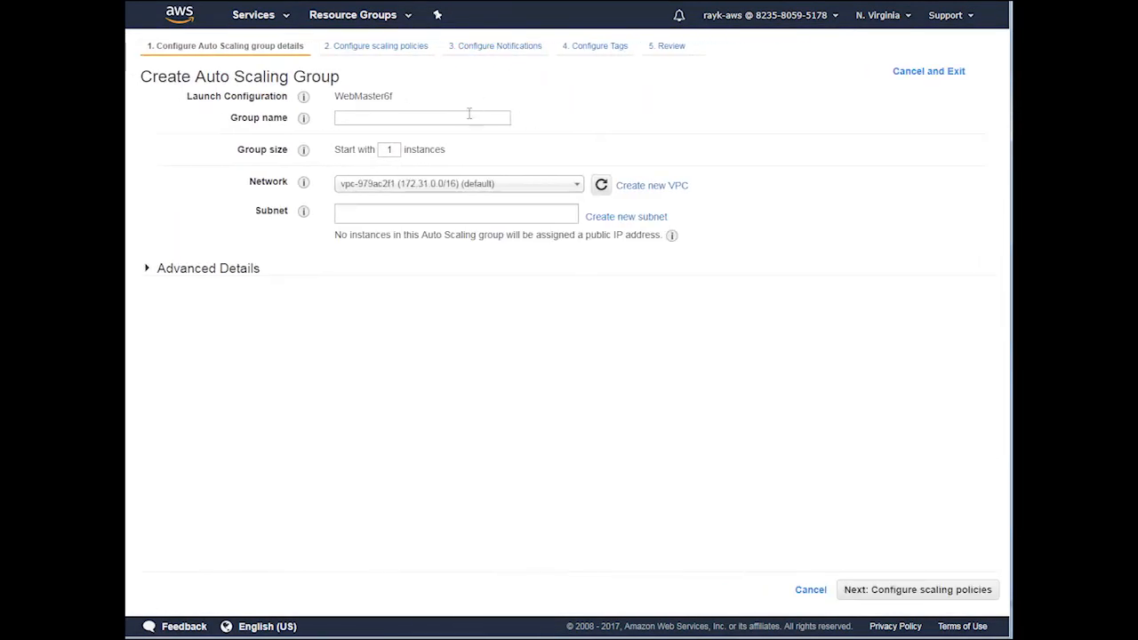
pyautogui.click(464, 117)
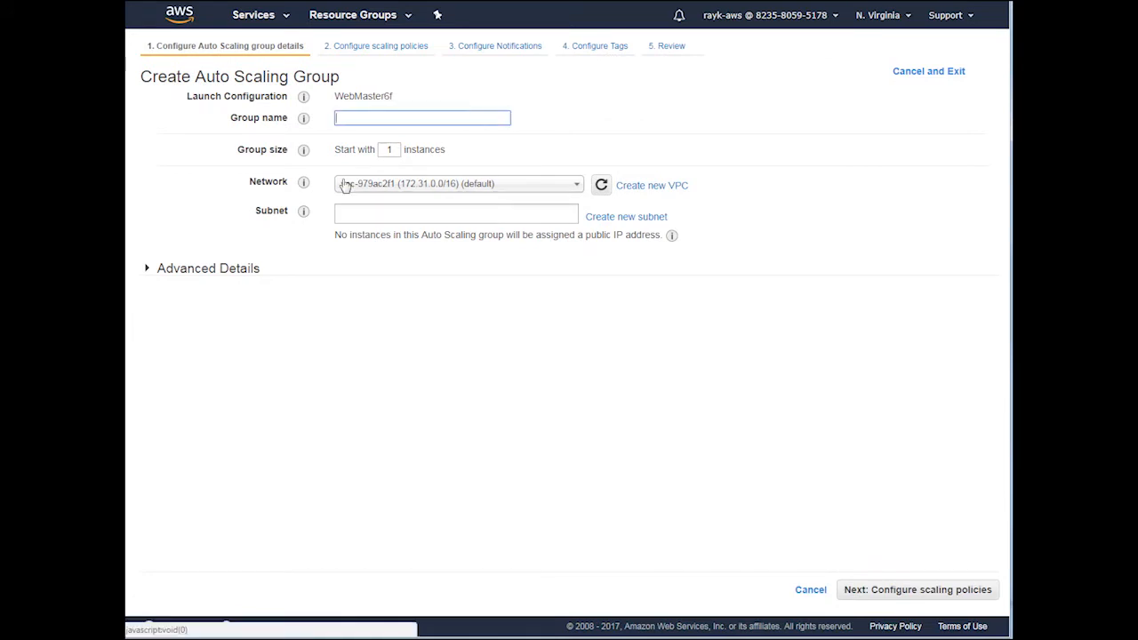
pyautogui.write('MRP-Web')
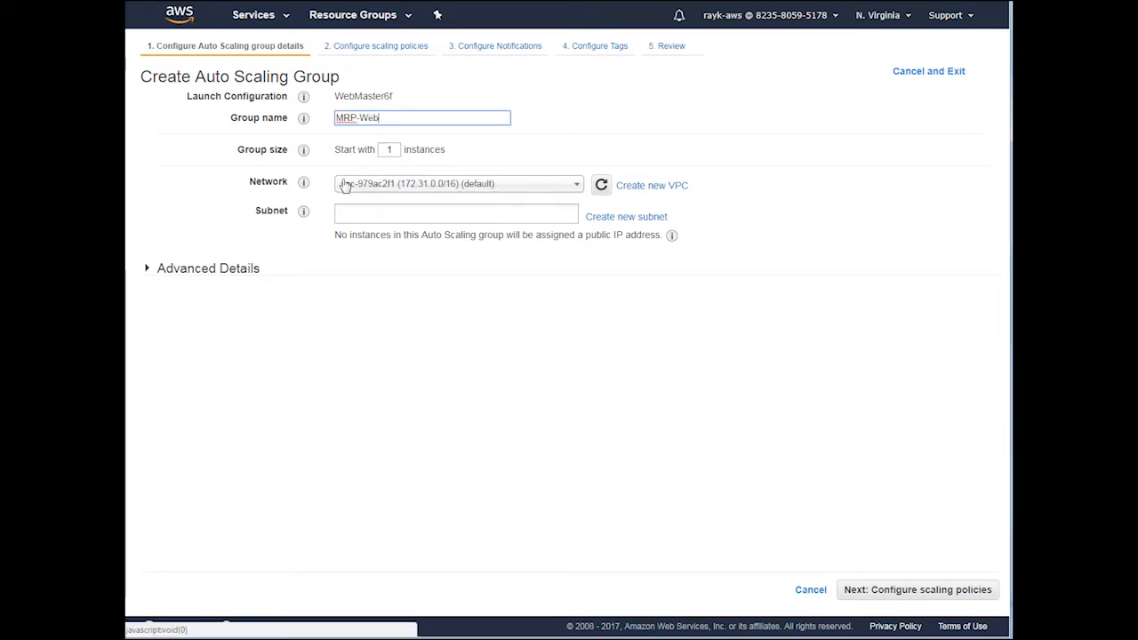
pyautogui.press('Tab')
pyautogui.write('2')
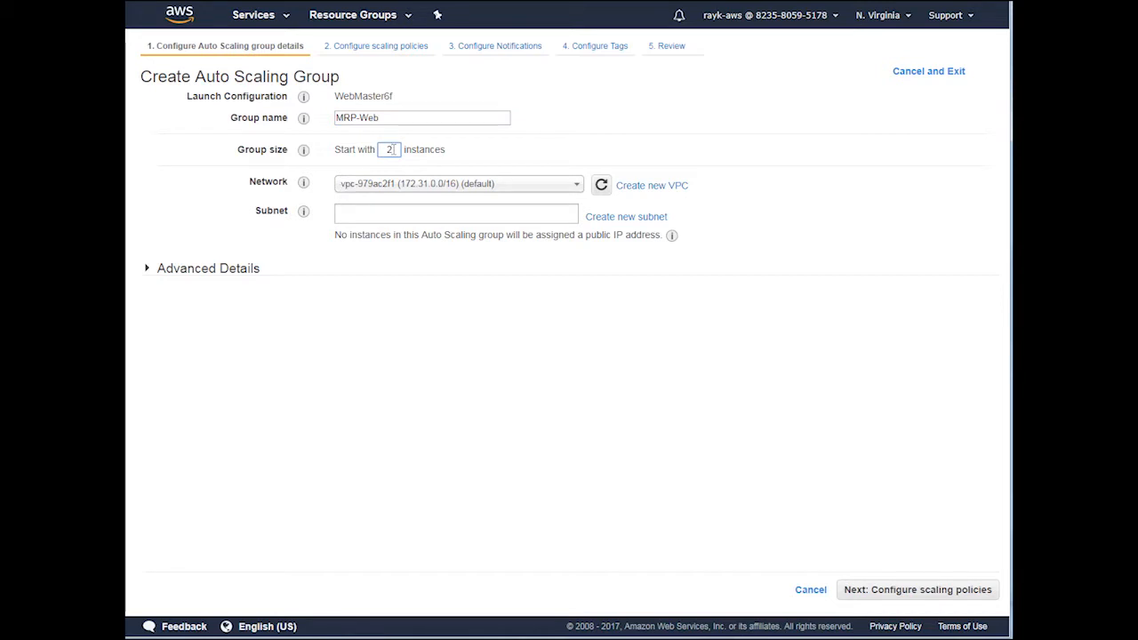
pyautogui.click(422, 188)
pyautogui.click(406, 222)
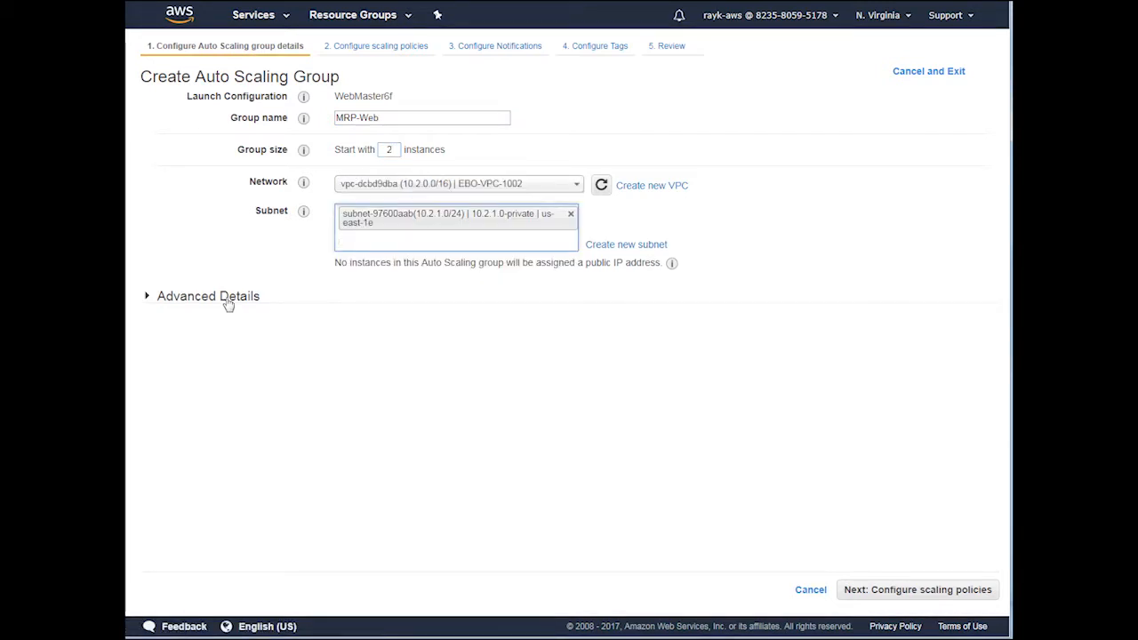
# Step: Enable load balancer traffic with target group MRP-WS1, review the settings, and create the Auto Scaling group
pyautogui.click(228, 301)
pyautogui.click(342, 321)
pyautogui.click(356, 385)
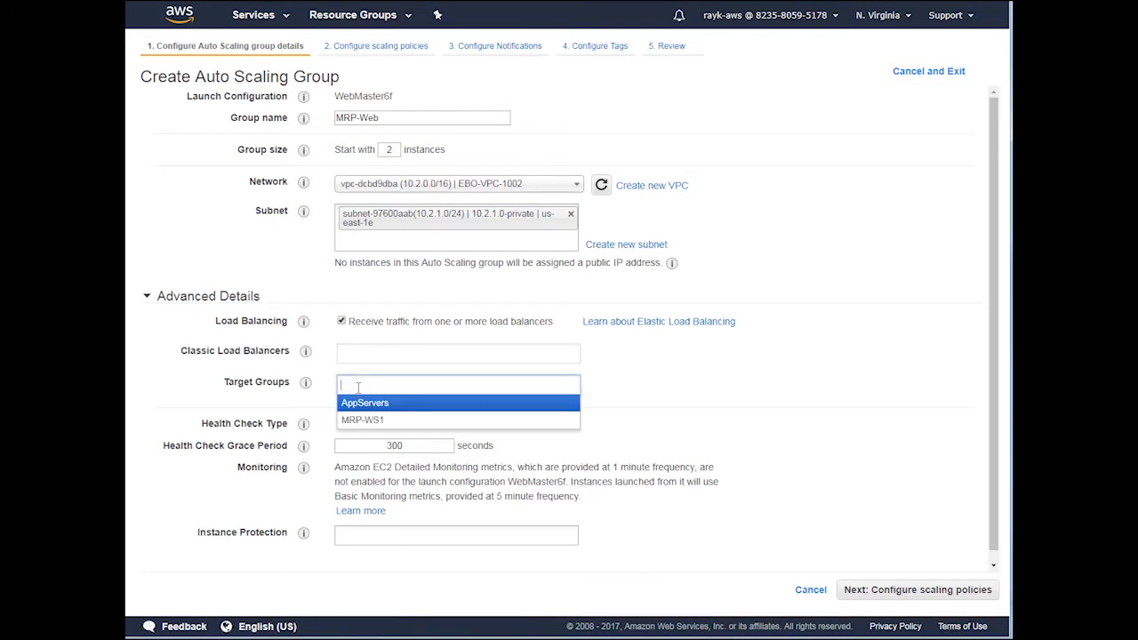
pyautogui.click(399, 428)
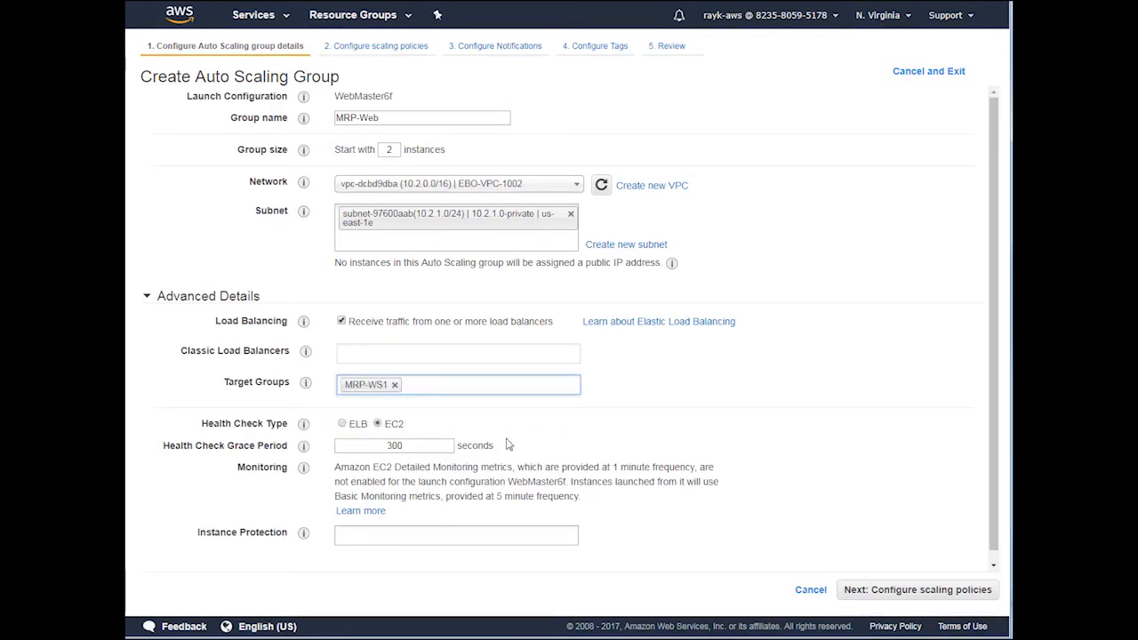
pyautogui.click(898, 587)
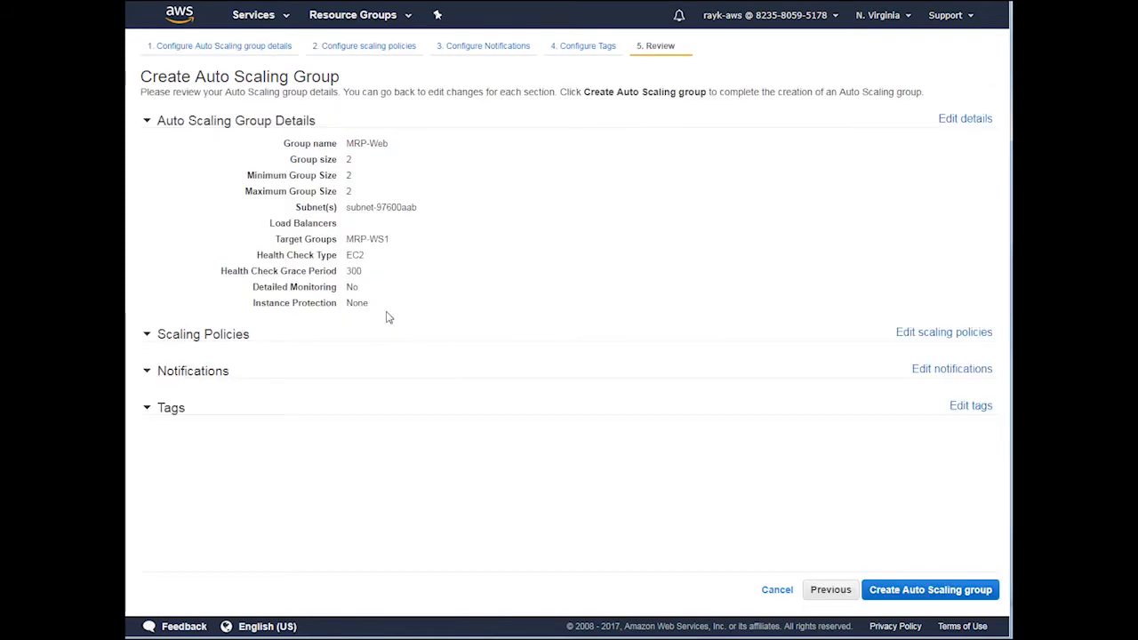
pyautogui.click(892, 596)
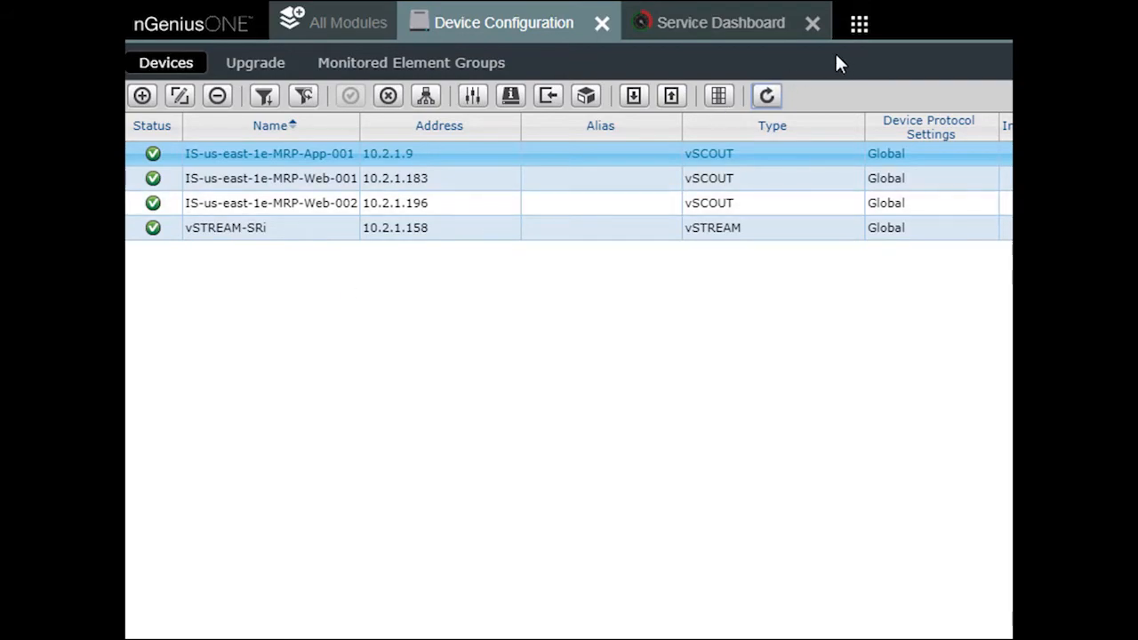
# Step: Switch to nGeniusONE, refresh the service hierarchy in Service Configuration, and open MRP-Web-Auto-ELB under MRP-Web-AWS-Service
pyautogui.click(343, 21)
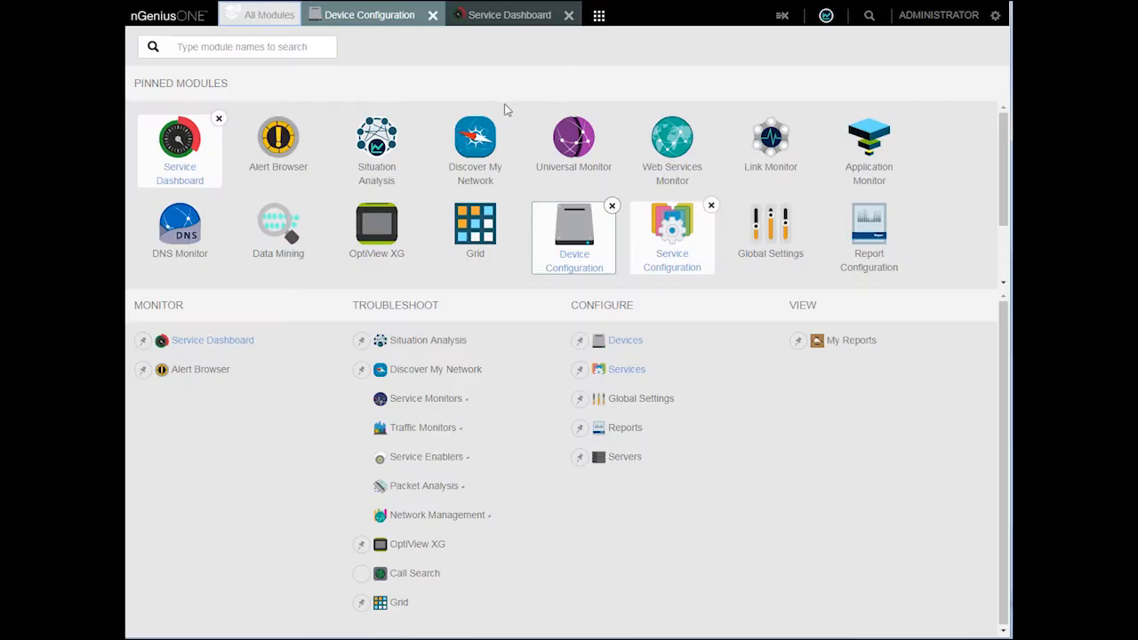
pyautogui.click(673, 236)
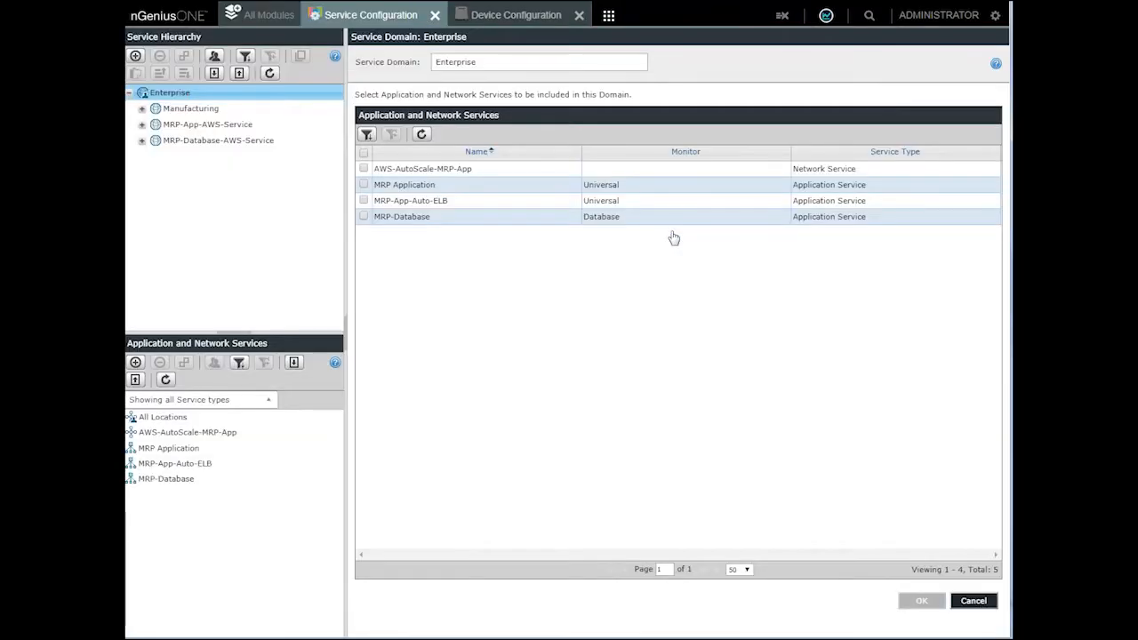
pyautogui.click(270, 76)
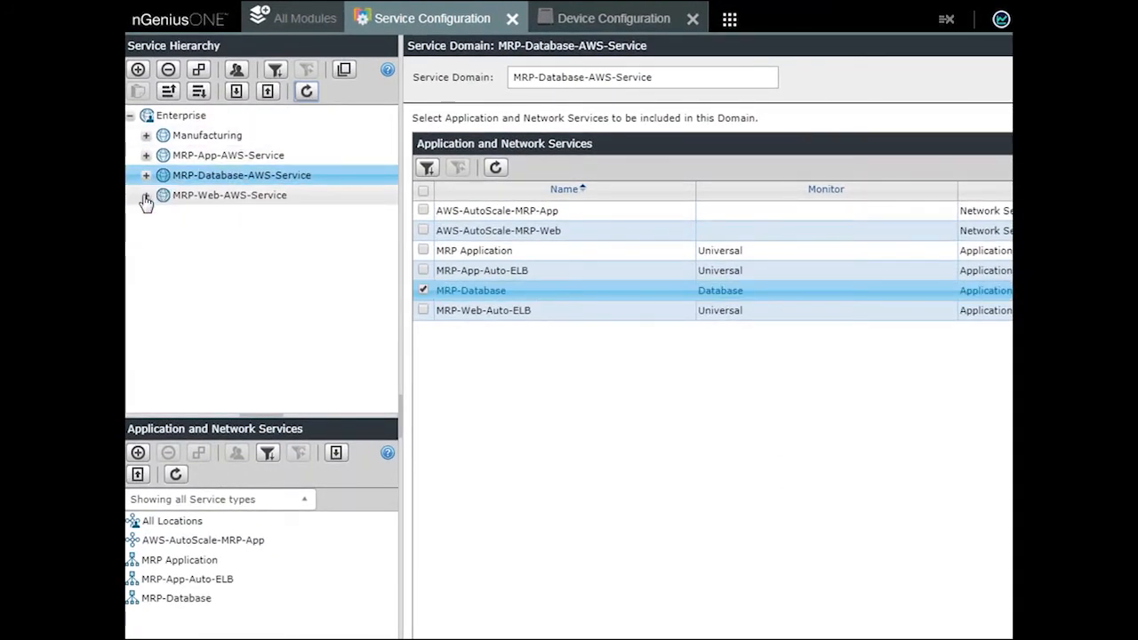
pyautogui.click(146, 197)
pyautogui.click(218, 217)
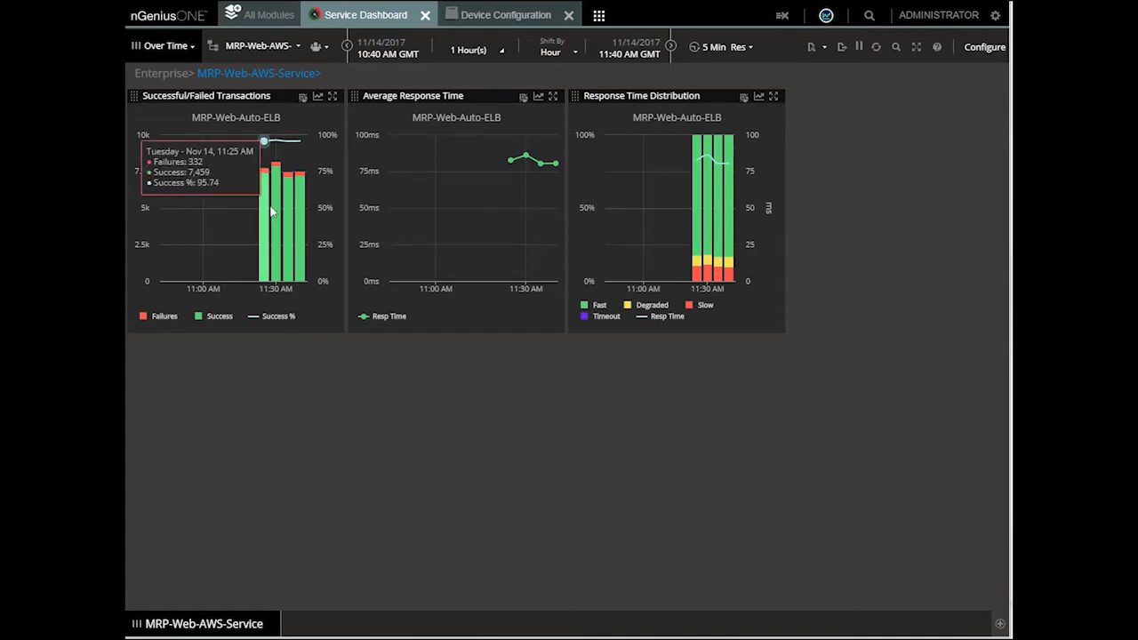
# Step: Examine the MRP-Web-AWS-Service dashboard charts, drill down to Web Services Monitor, and inspect the MRP-Web-002 server's latency and errors
pyautogui.moveTo(301, 178)
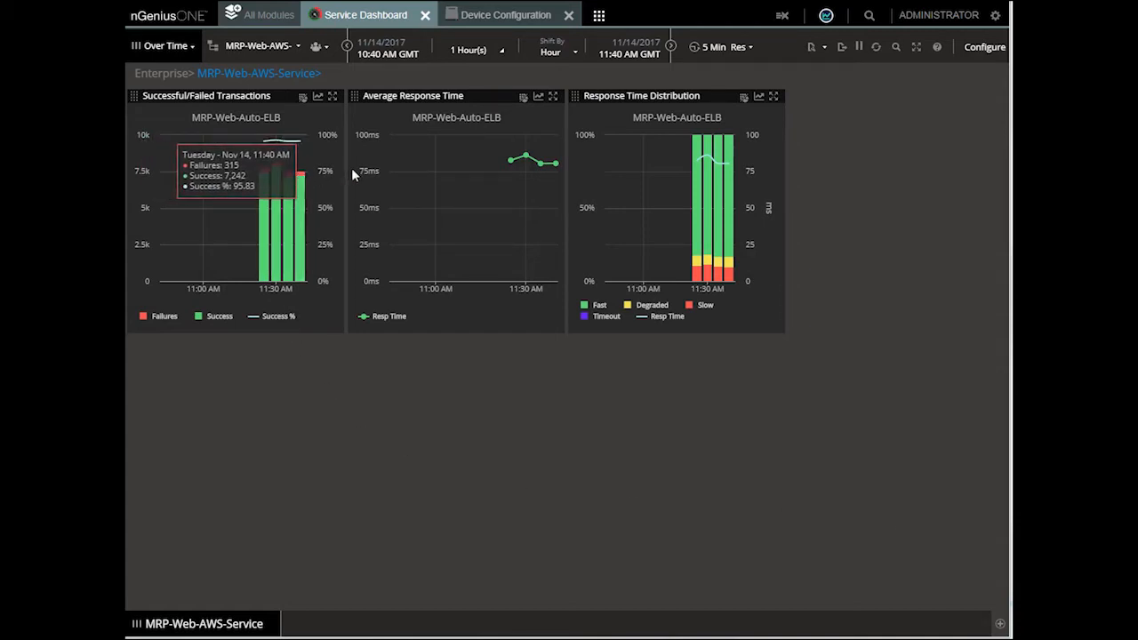
pyautogui.moveTo(552, 167)
pyautogui.moveTo(730, 280)
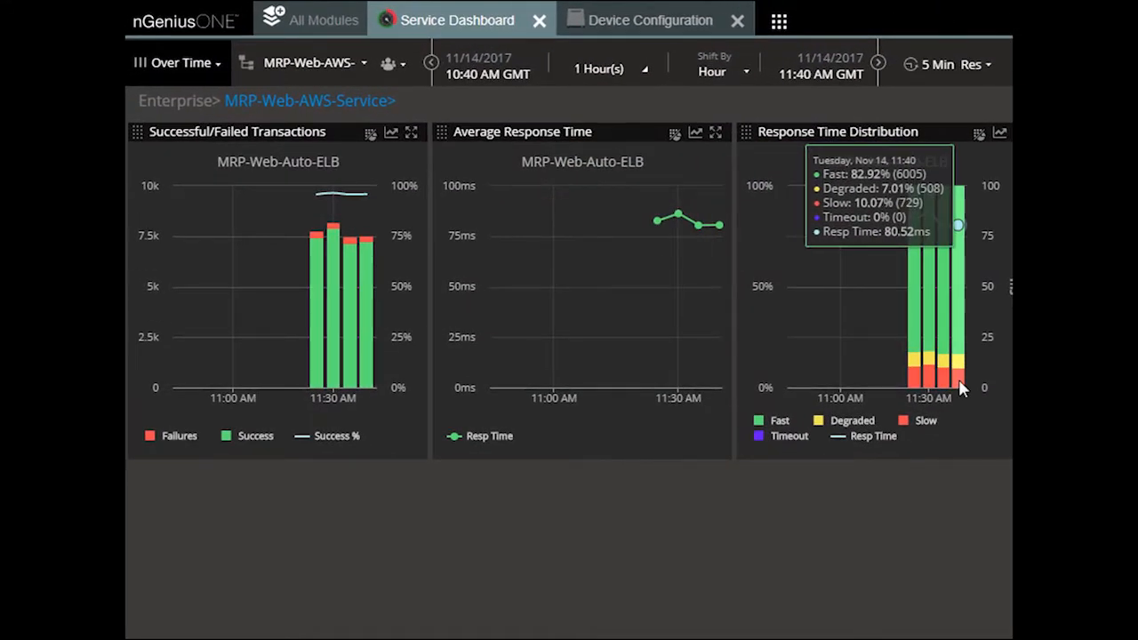
pyautogui.click(1001, 131)
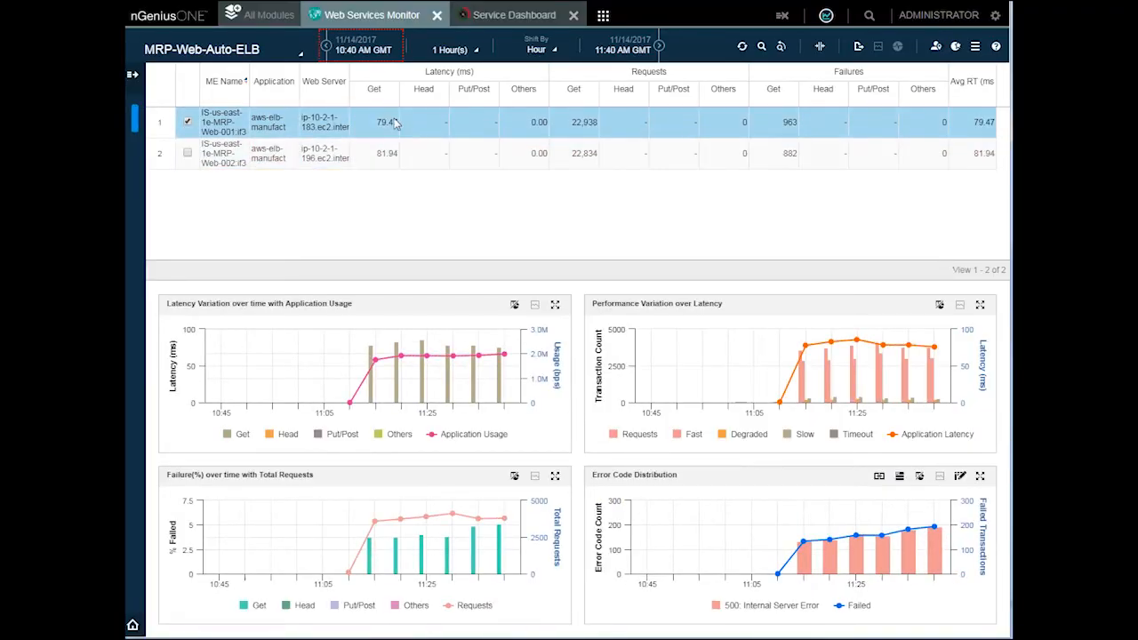
pyautogui.click(366, 151)
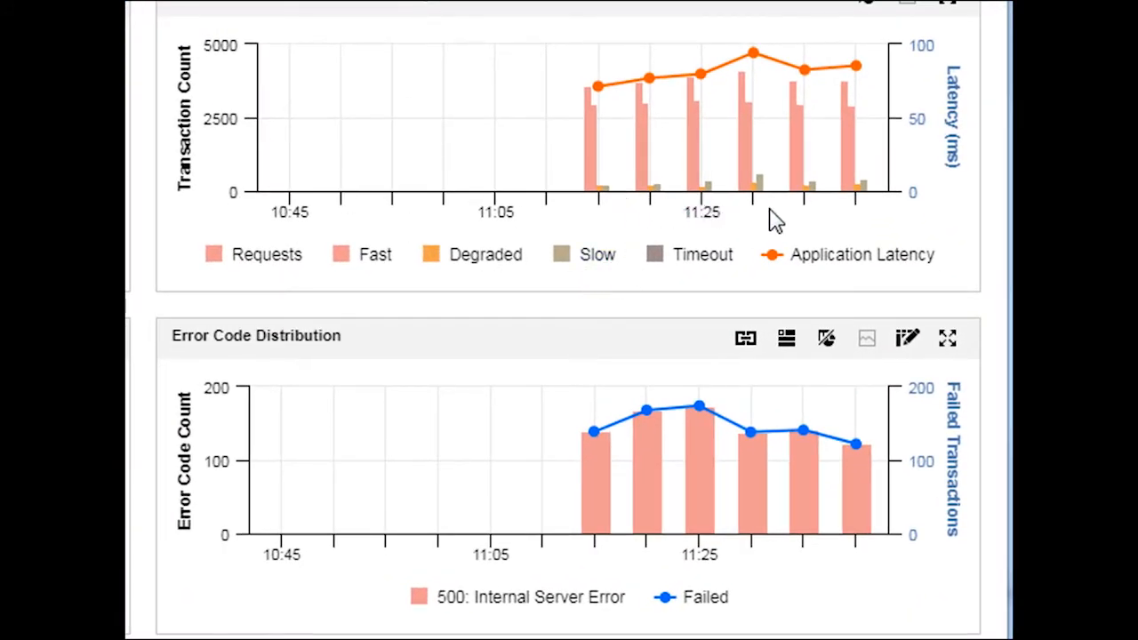
pyautogui.moveTo(803, 521)
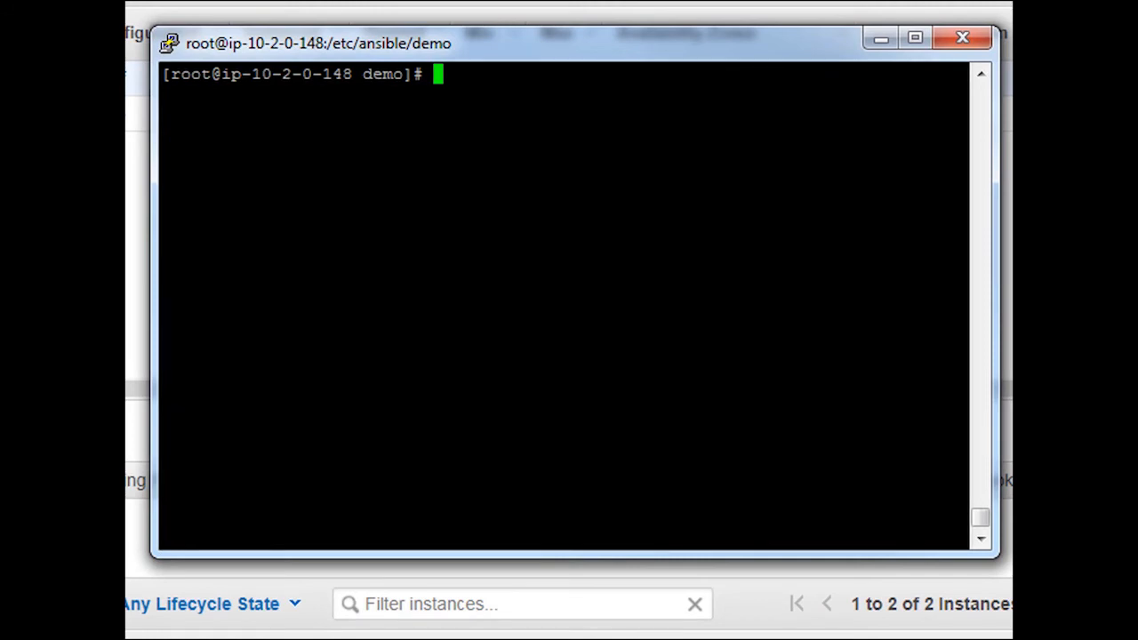
# Step: Switch to the terminal, view the playbook aws-scale-asg-to-10.yml in vi, and quit without changes
pyautogui.write('vi aws-')
pyautogui.press('Tab')
pyautogui.press('Return')
pyautogui.press('Down')
pyautogui.press('Down')
pyautogui.press('Down')
pyautogui.press('Down')
pyautogui.press('Down')
pyautogui.press('Down')
pyautogui.press('Down')
pyautogui.press('Down')
pyautogui.press('Down')
pyautogui.press('Down')
pyautogui.press('Down')
pyautogui.press('Down')
pyautogui.press('Down')
pyautogui.press('Down')
pyautogui.press('Down')
pyautogui.press('Down')
pyautogui.press('Down')
pyautogui.press('Down')
pyautogui.press('Down')
pyautogui.press('Down')
pyautogui.write(':q')
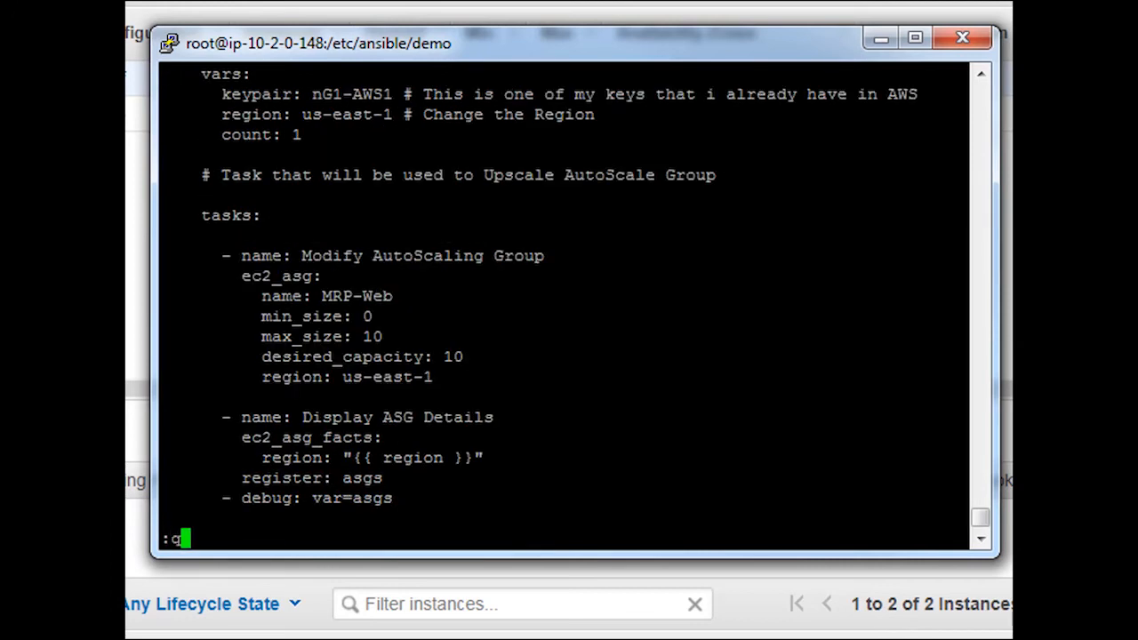
pyautogui.press('Return')
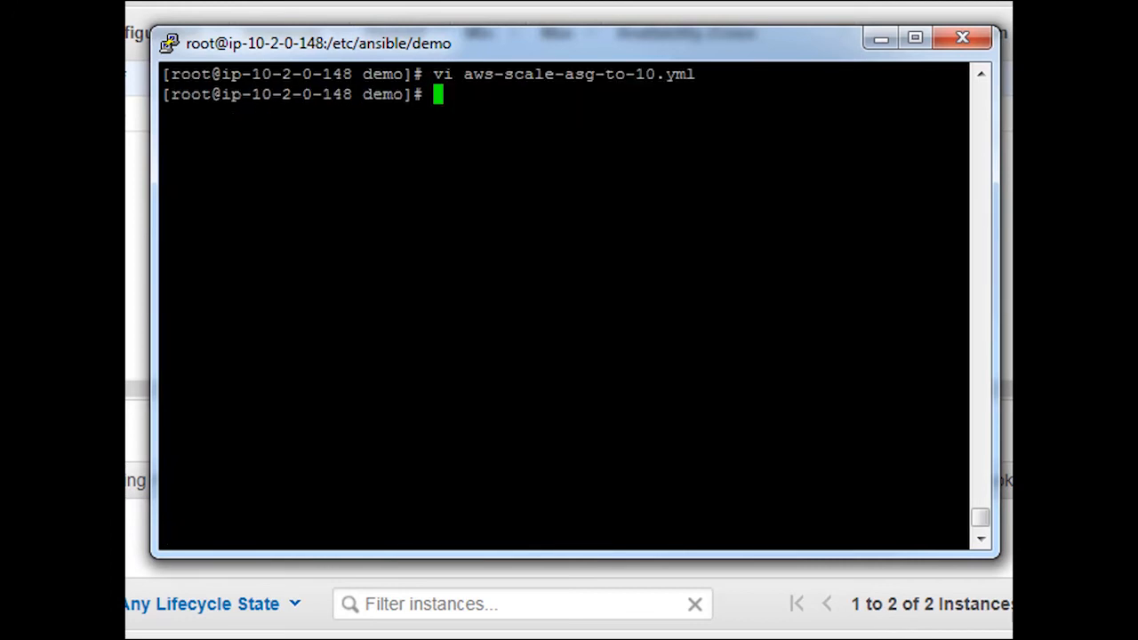
# Step: Run the aws-scale-asg-to-10.yml playbook with ansible-playbook
pyautogui.write('ansible-playbook aws-')
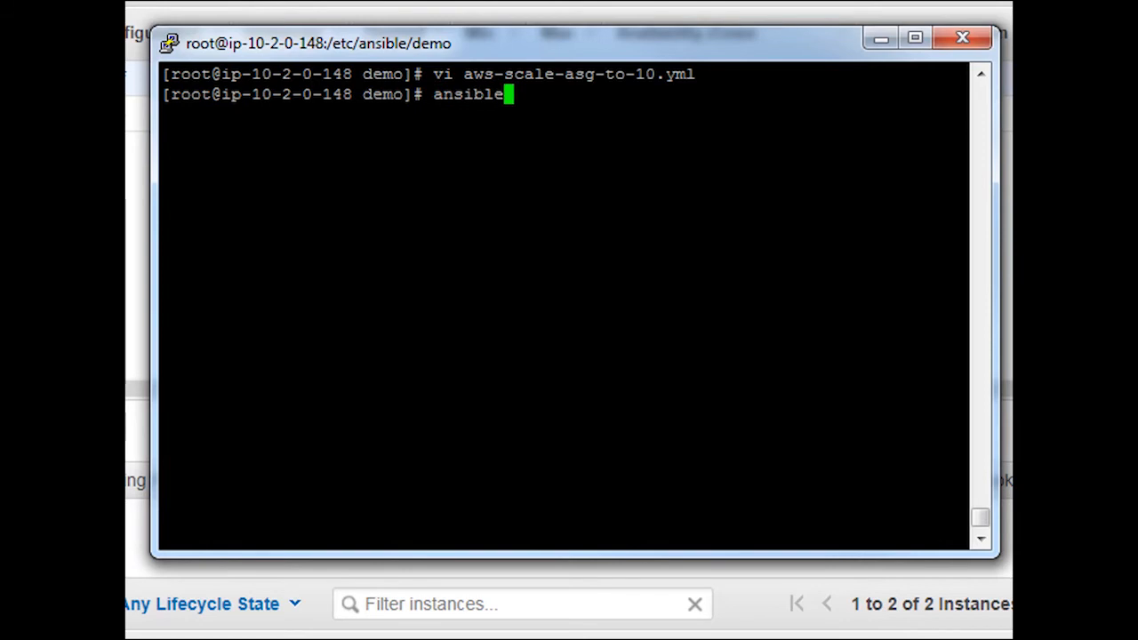
pyautogui.press('Tab')
pyautogui.press('Return')
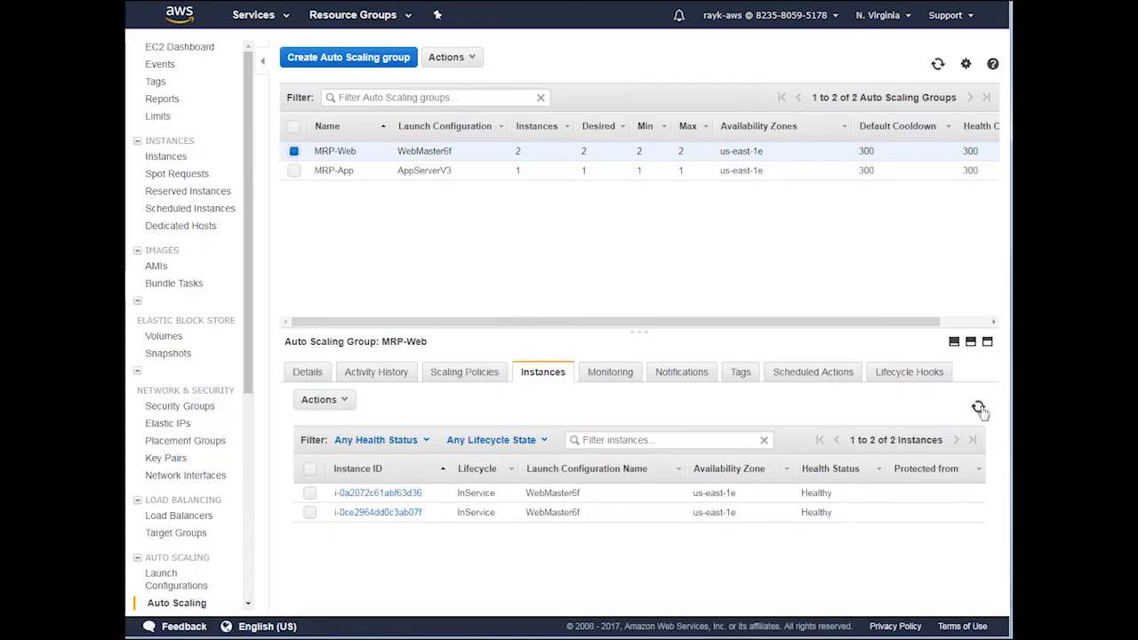
# Step: Switch to nGeniusONE, check the device list for the scaled-out web servers, and inspect the AWS-AutoScale-MRP-Web network service
pyautogui.click(978, 406)
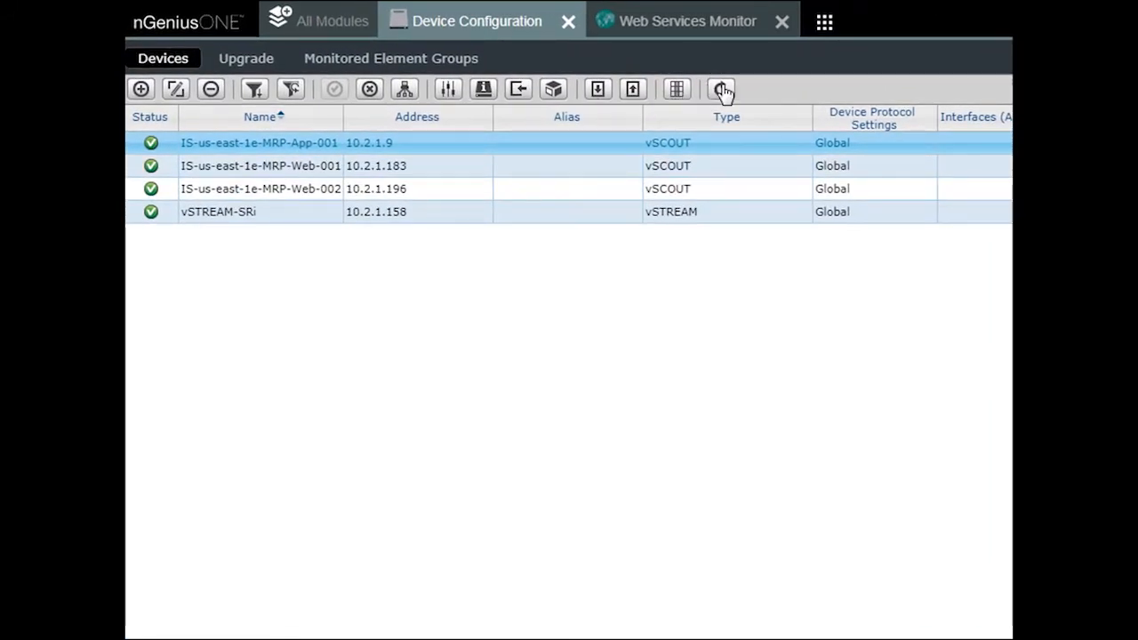
pyautogui.click(722, 89)
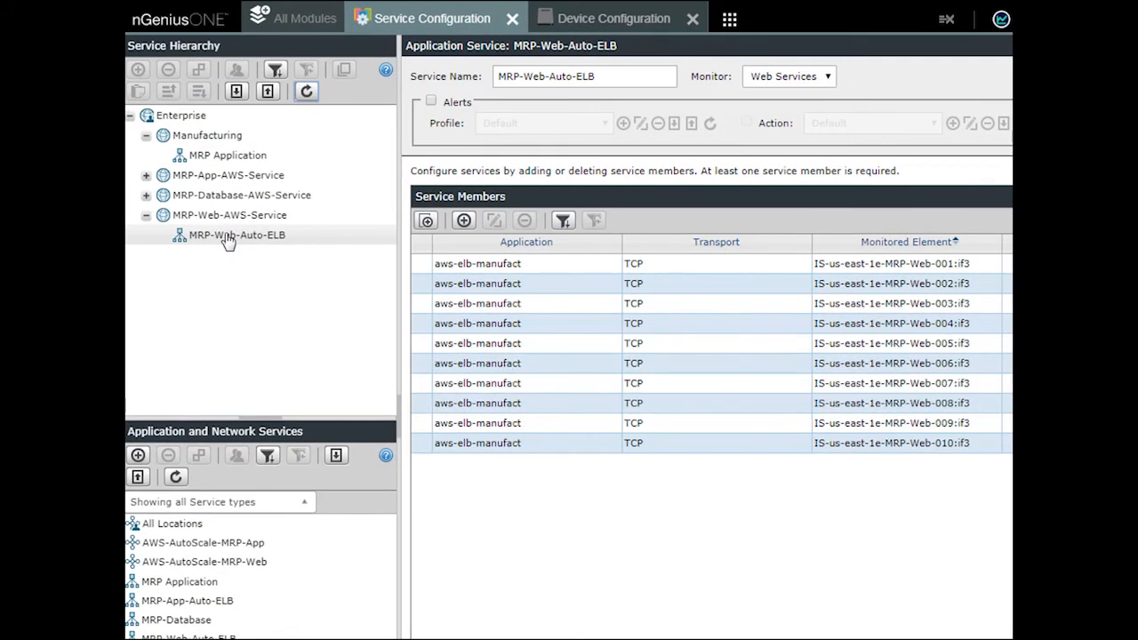
pyautogui.click(213, 567)
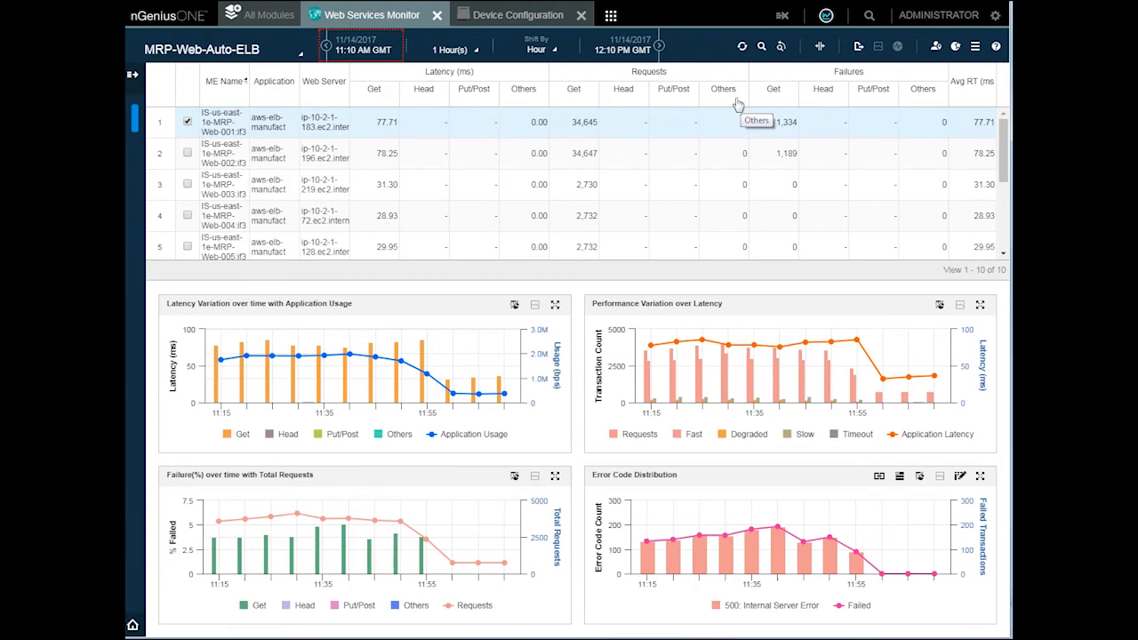
# Step: Compare the latency, request and error charts of servers MRP-Web-001, MRP-Web-002 and MRP-Web-003 in Web Services Monitor
pyautogui.click(707, 126)
pyautogui.moveTo(933, 382)
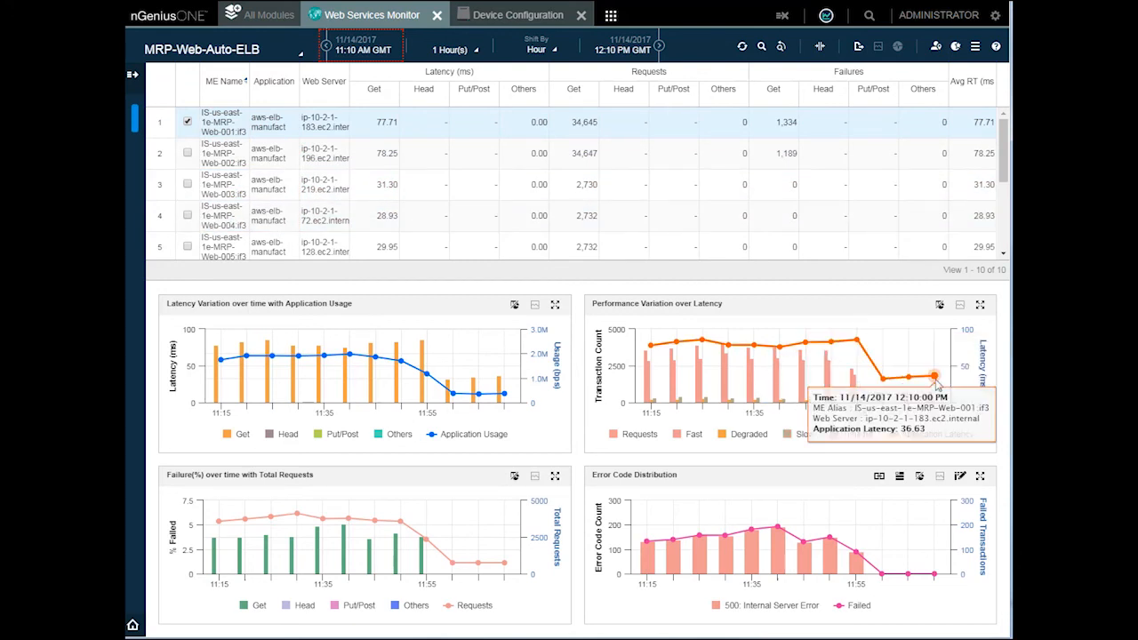
pyautogui.moveTo(905, 594)
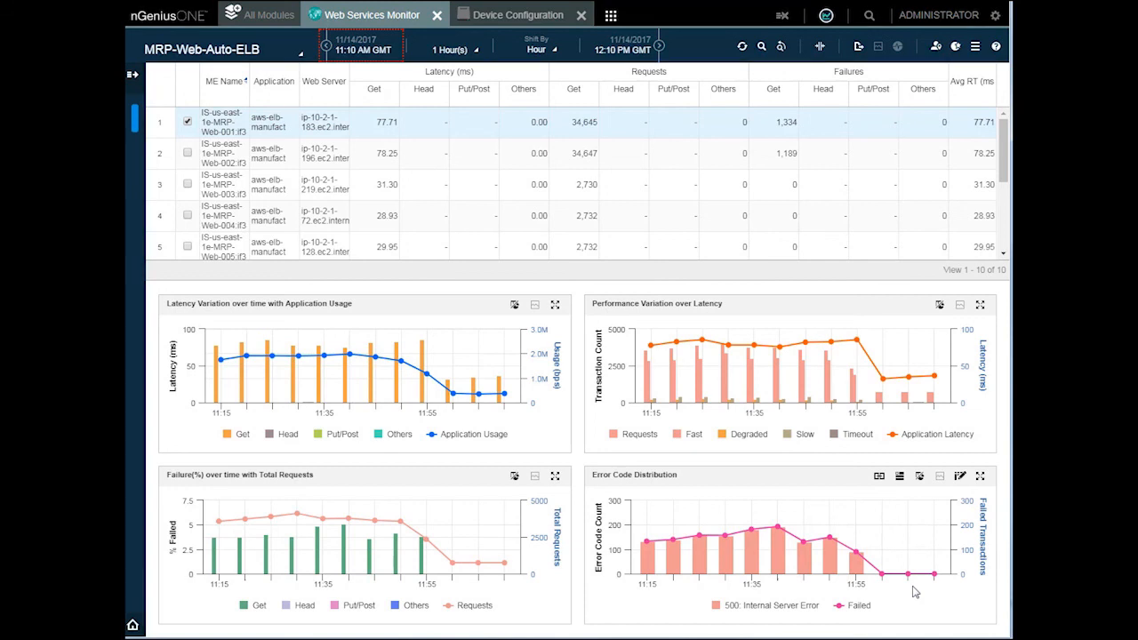
pyautogui.click(528, 158)
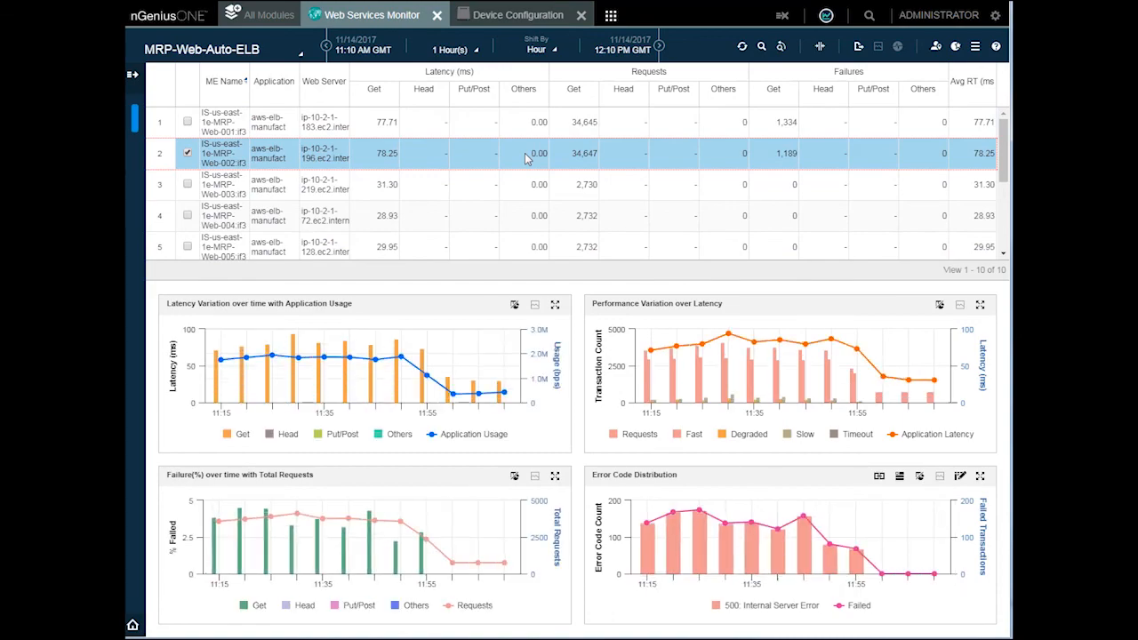
pyautogui.click(483, 189)
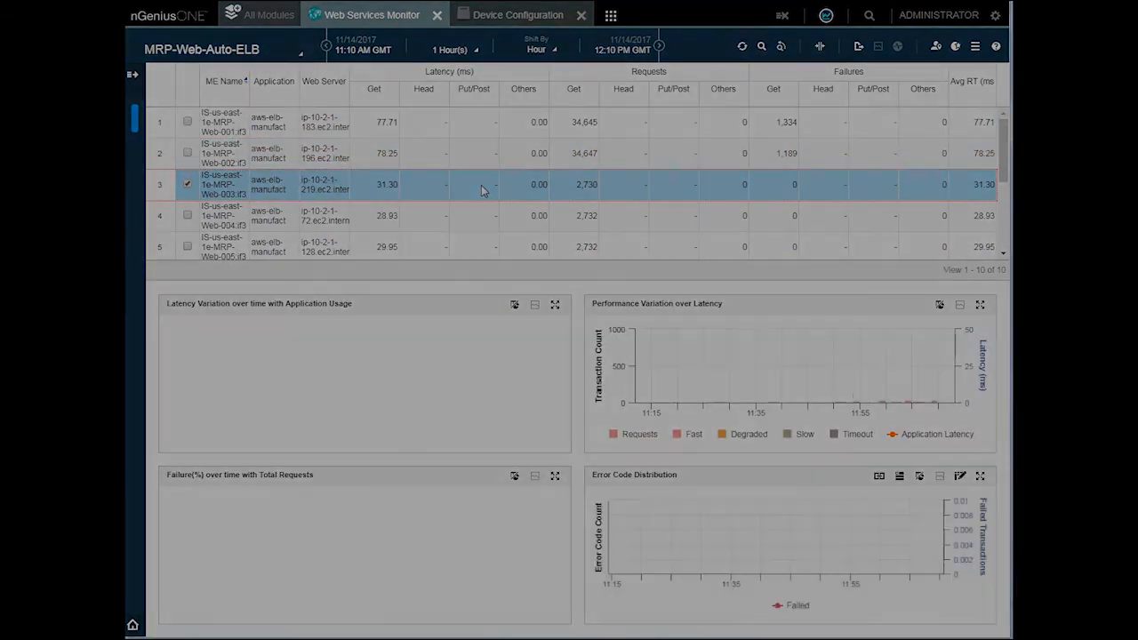